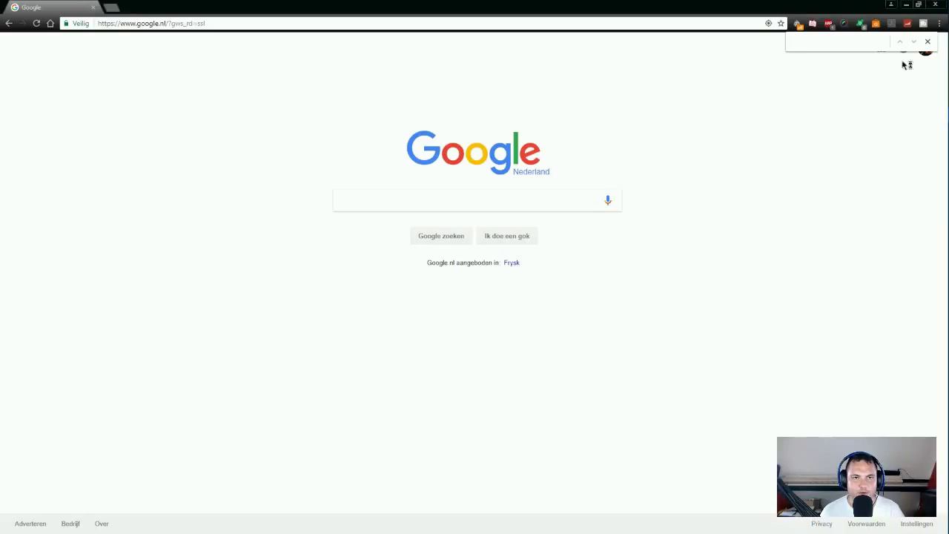
Search Google for "Memu", open the official memuplay.com site, and return to the search results.
left_click(928, 42)
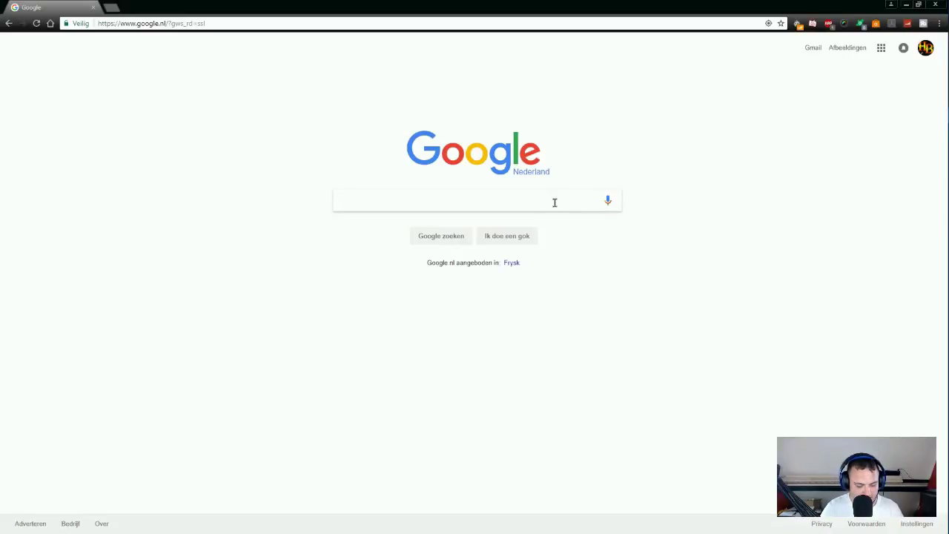
type("Memu")
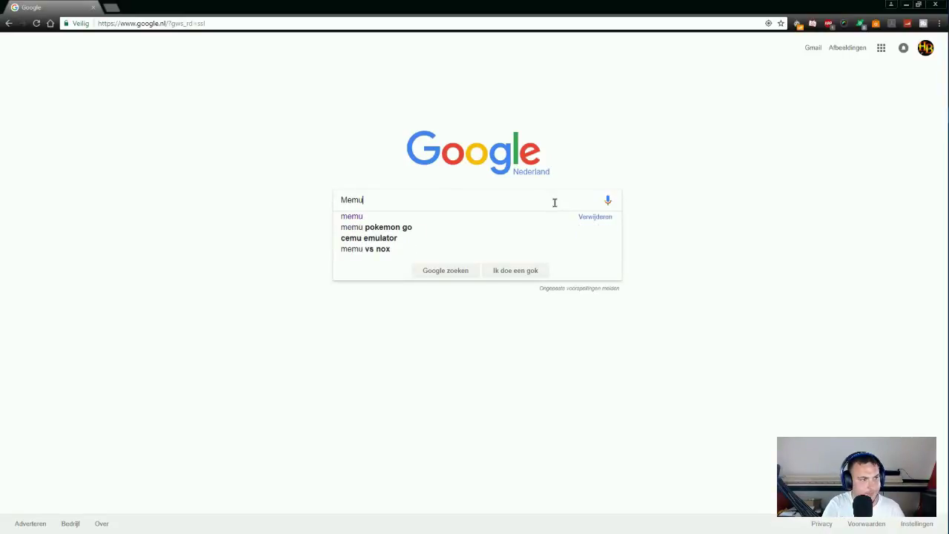
key("Return")
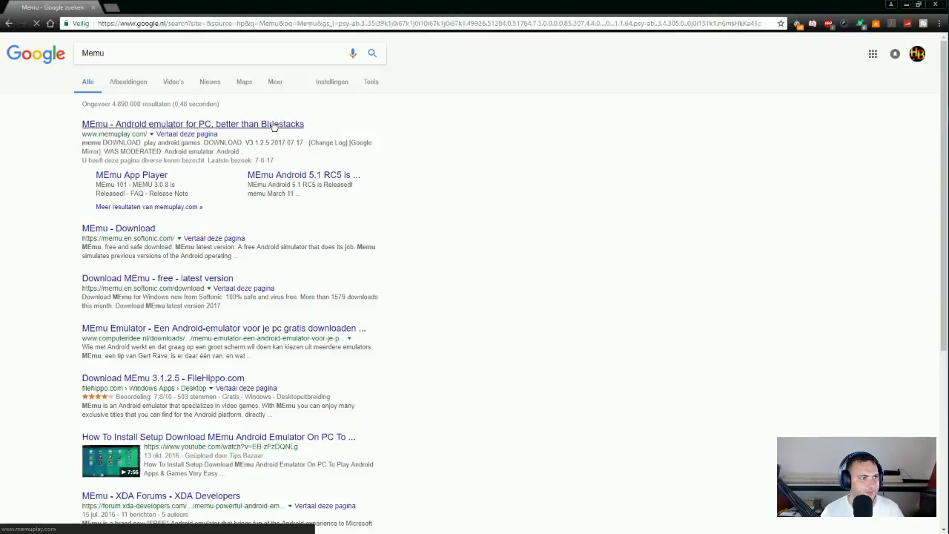
left_click(299, 125)
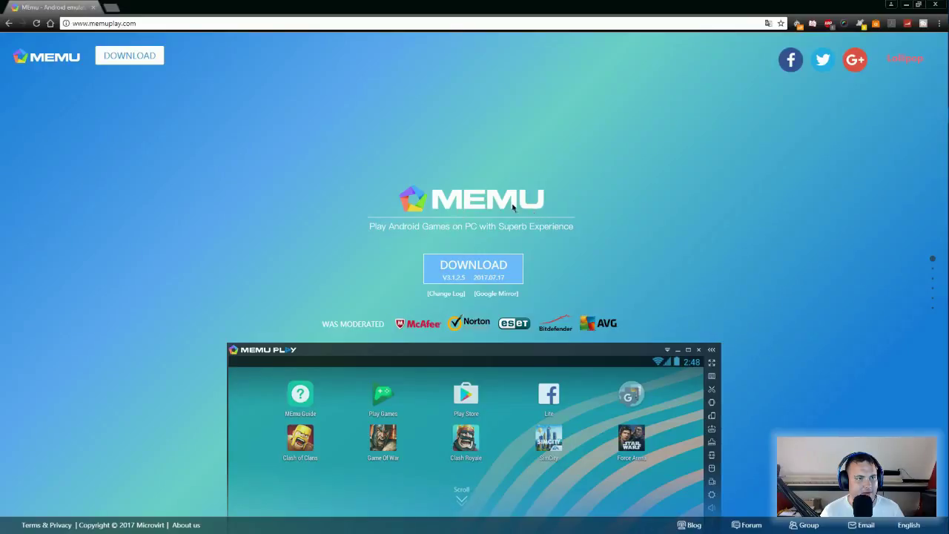
key("alt+Left")
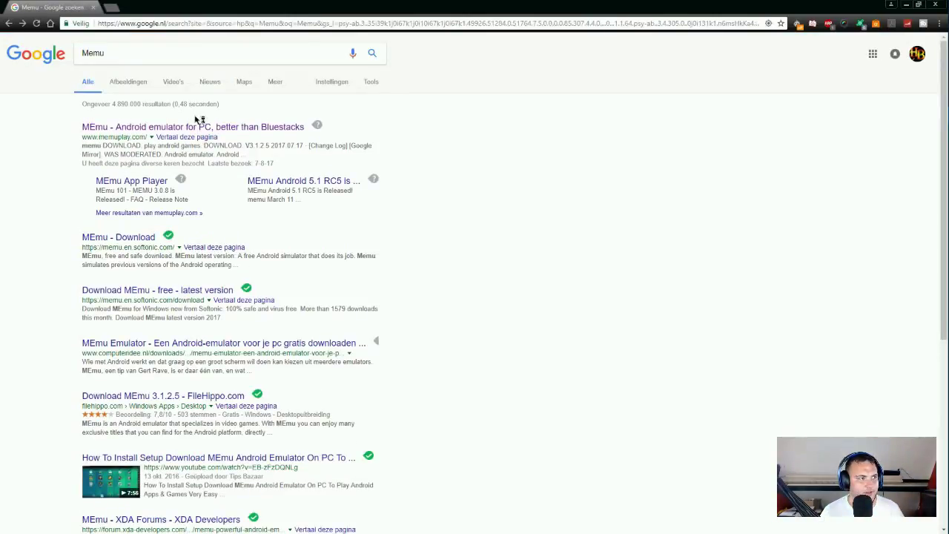
Search Google for "nox android", open the bignox.com download page, and minimise the browser.
double_click(139, 54)
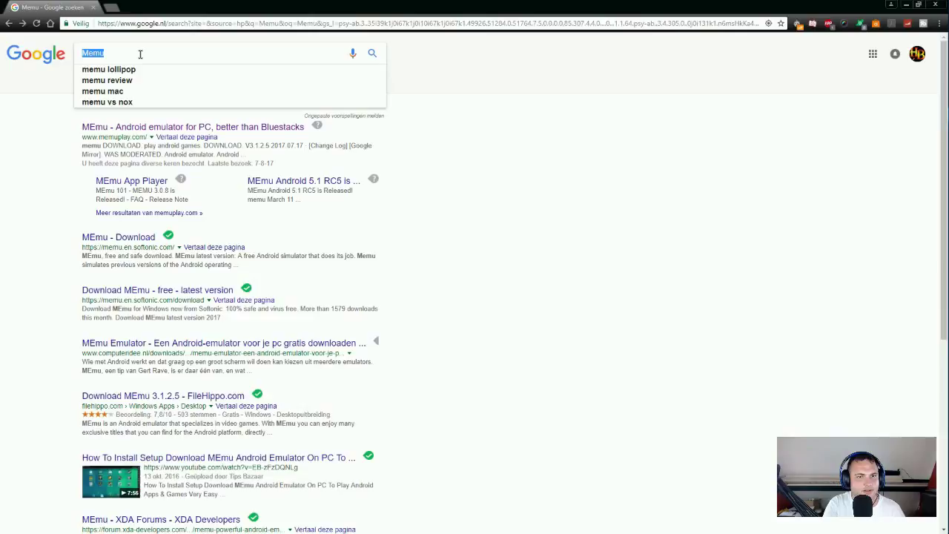
type("nox android")
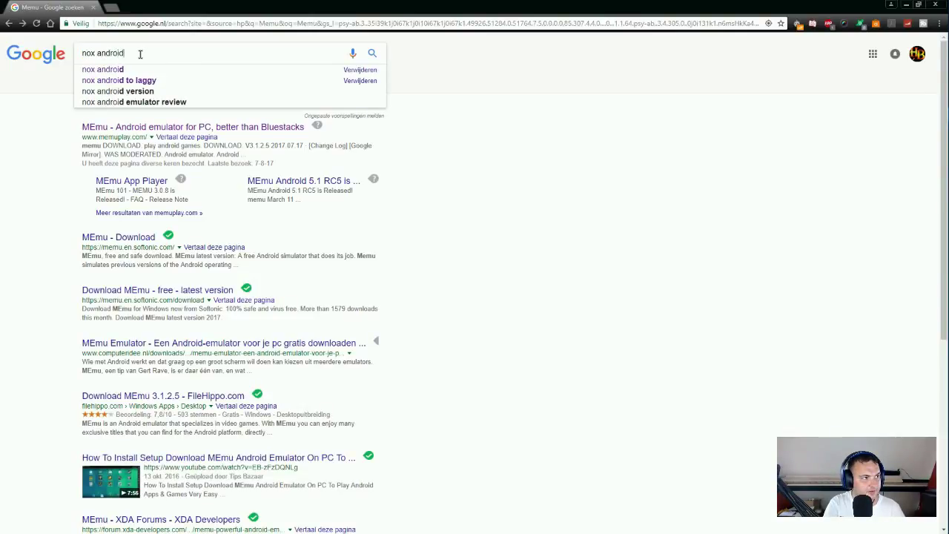
key("Return")
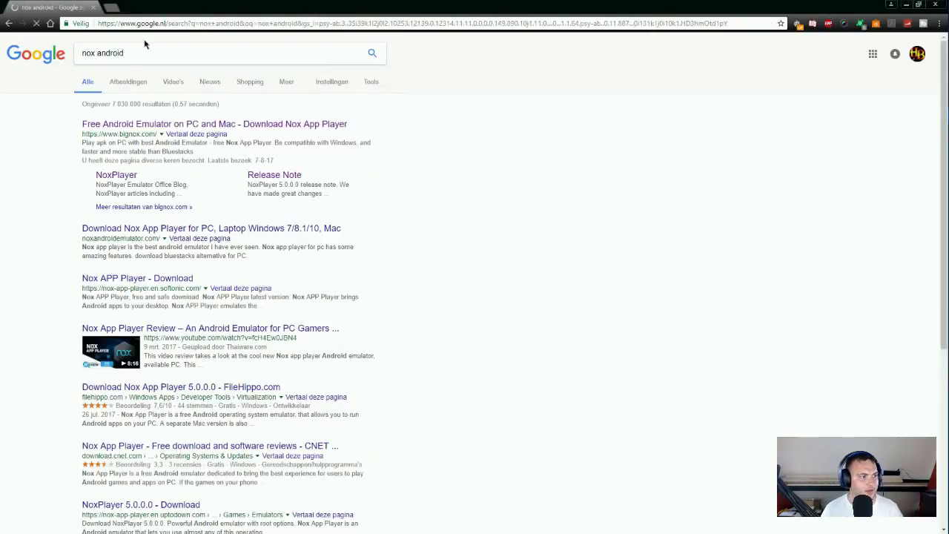
left_click(235, 125)
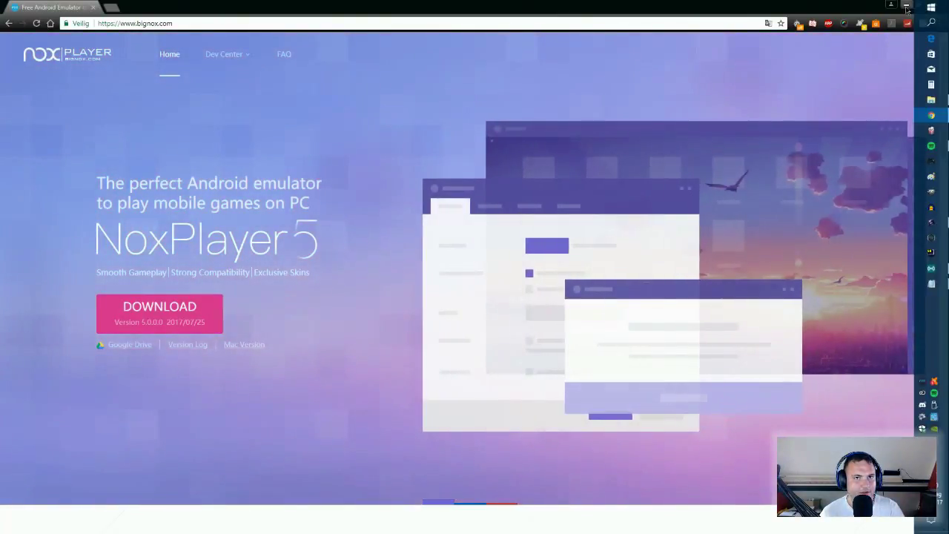
left_click(906, 8)
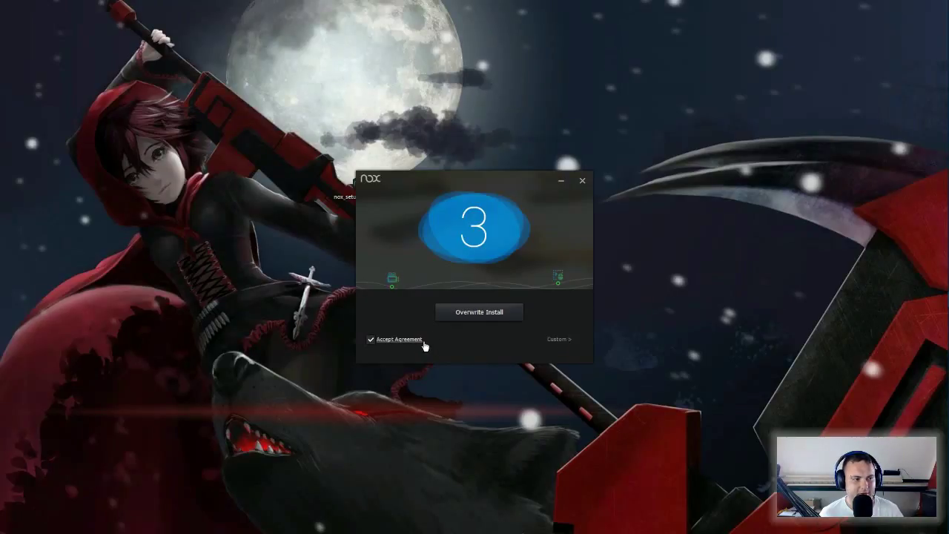
Close the Nox installer without installing, and add a Raw emulator from the MultiPlayer manager.
left_click(582, 181)
left_click(450, 294)
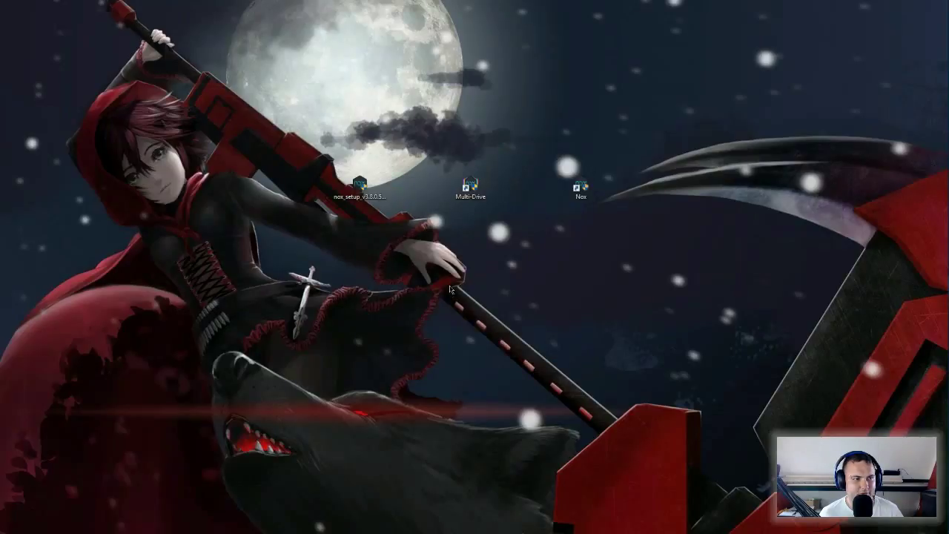
left_click(580, 189)
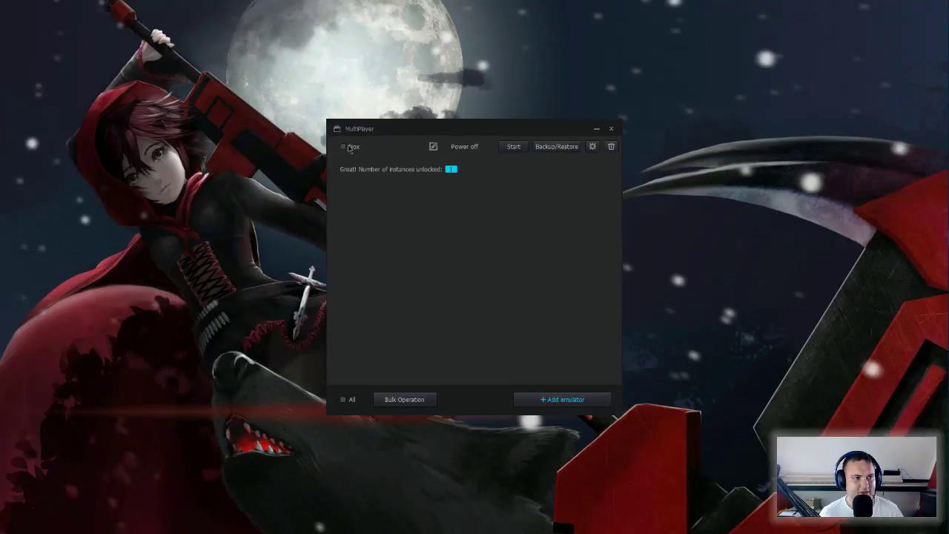
left_click_drag(493, 129, 364, 115)
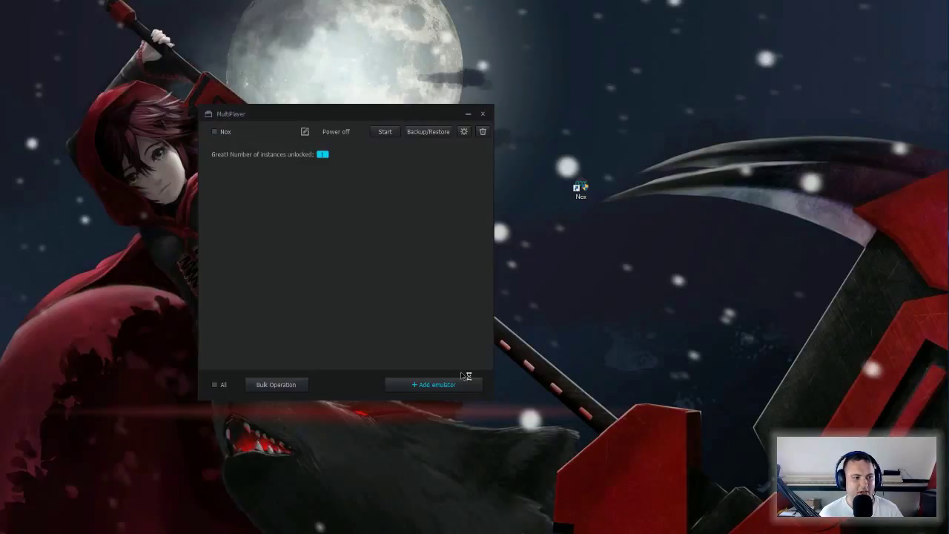
left_click(437, 389)
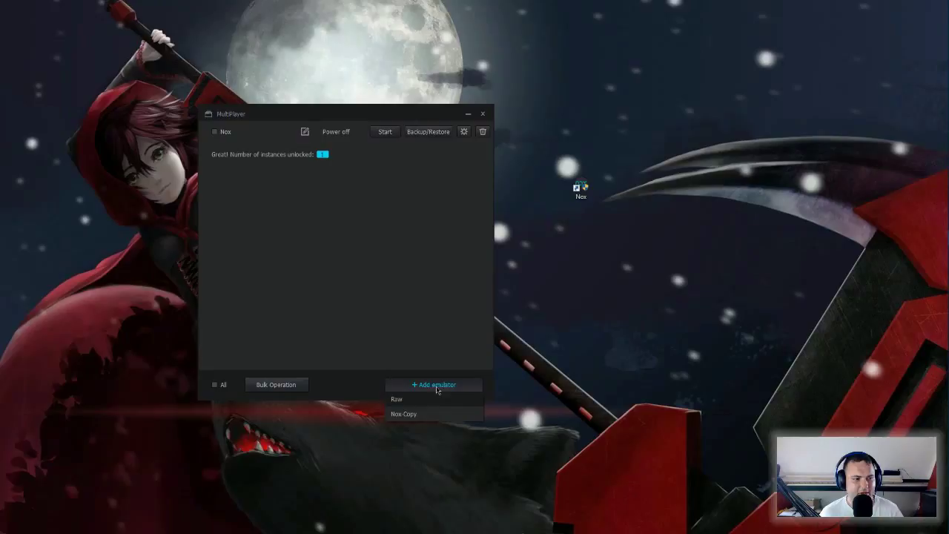
left_click(398, 400)
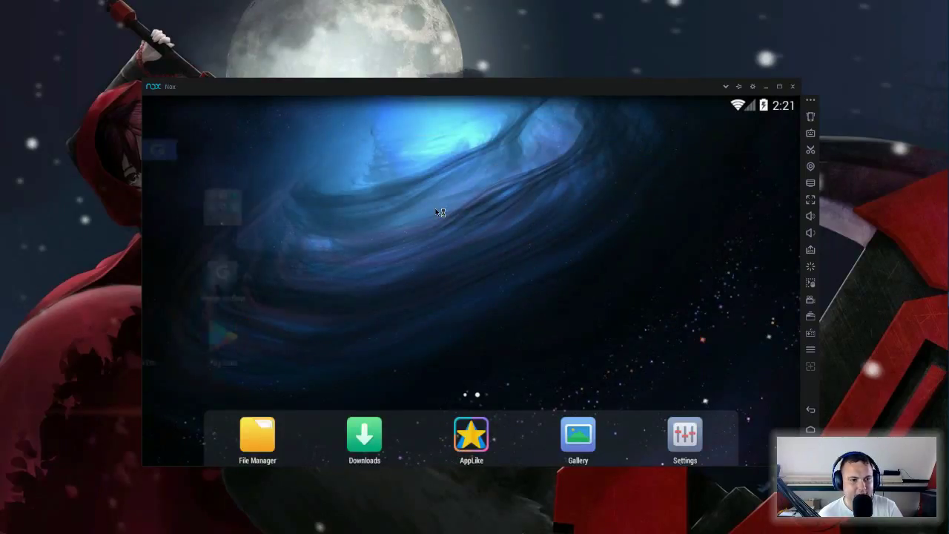
Review the Nox system settings for general, advanced, properties, shortcuts and interface options, and close them without saving.
left_click_drag(445, 218, 541, 229)
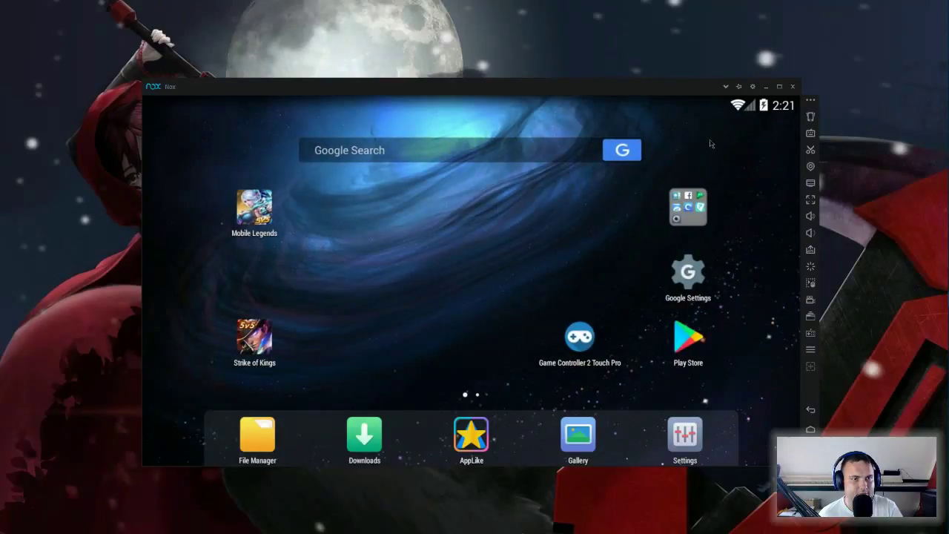
left_click(753, 88)
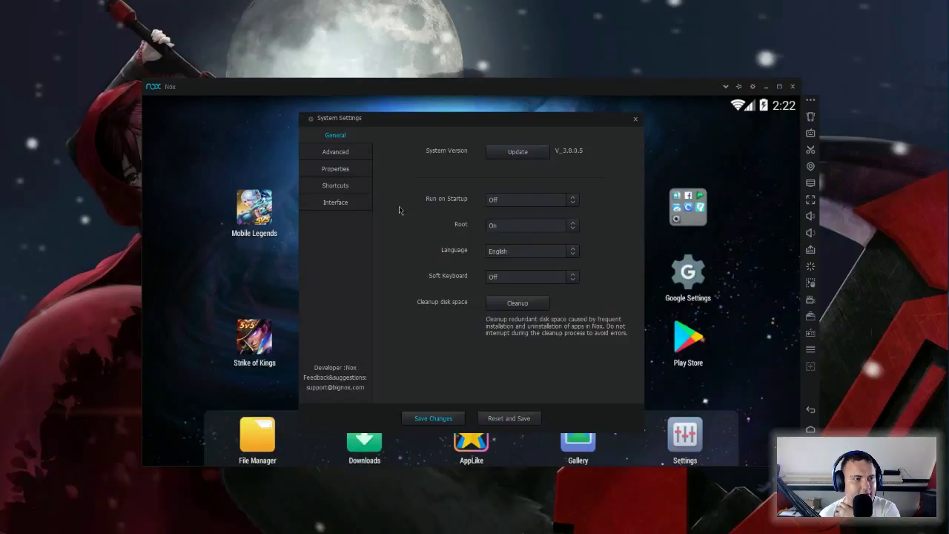
left_click(344, 153)
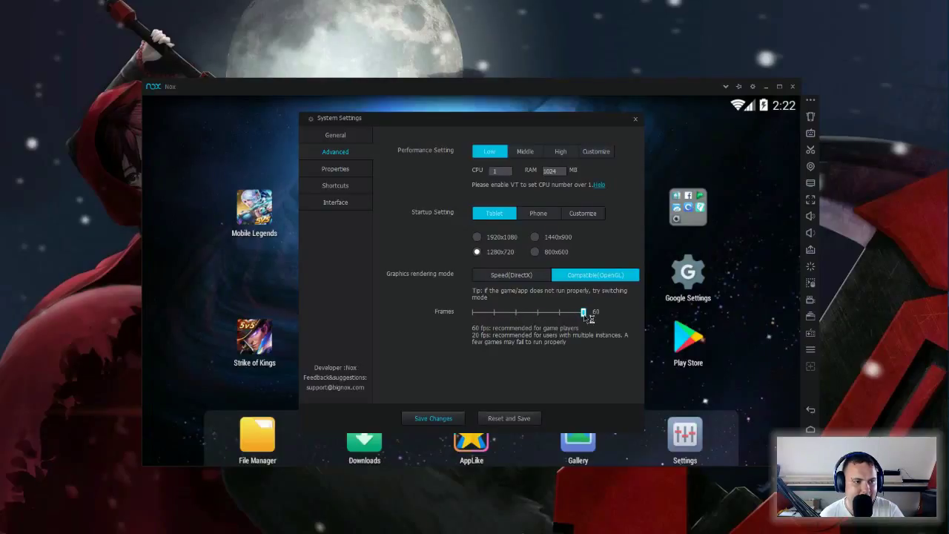
left_click(337, 172)
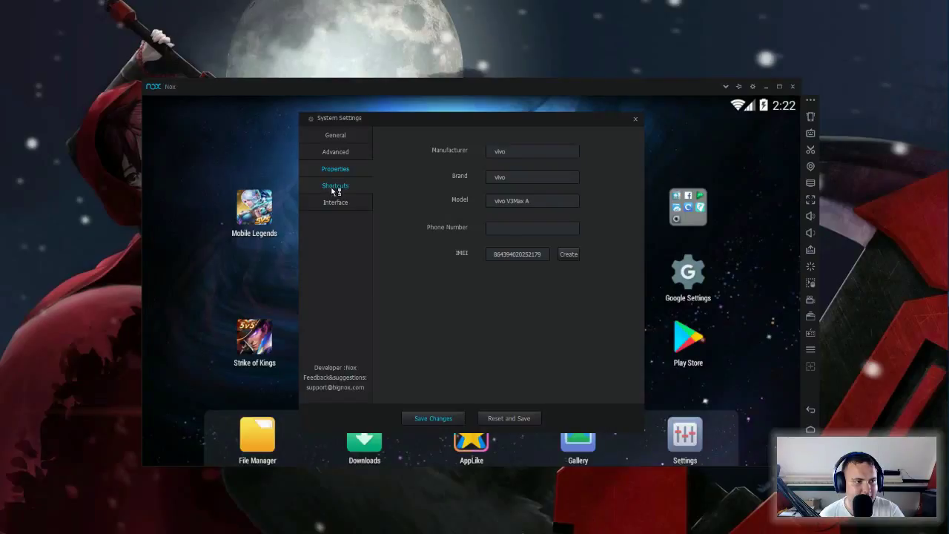
left_click(335, 189)
left_click(329, 205)
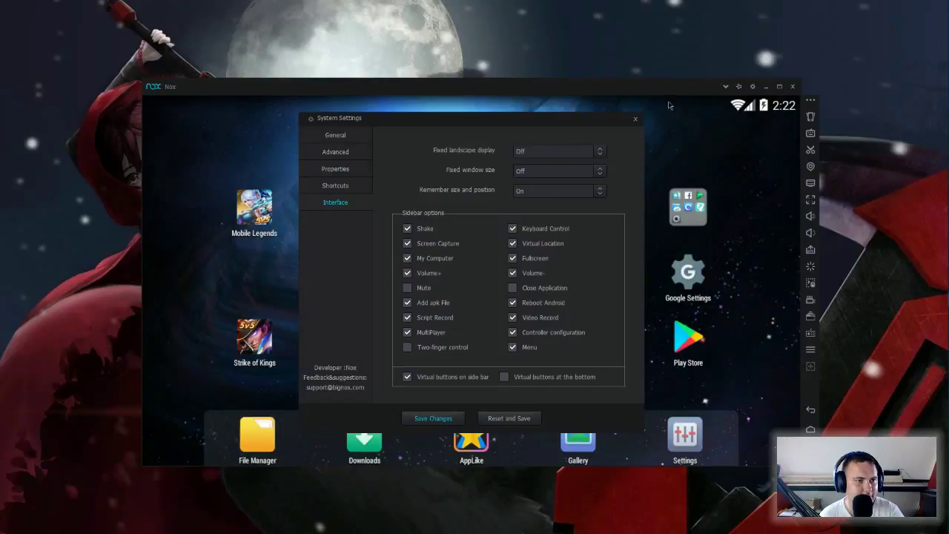
left_click(334, 154)
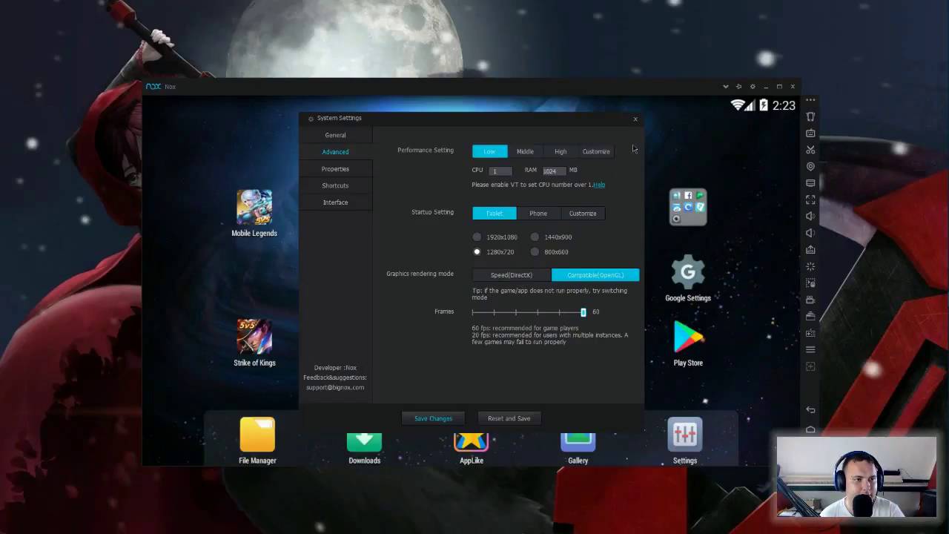
left_click(636, 121)
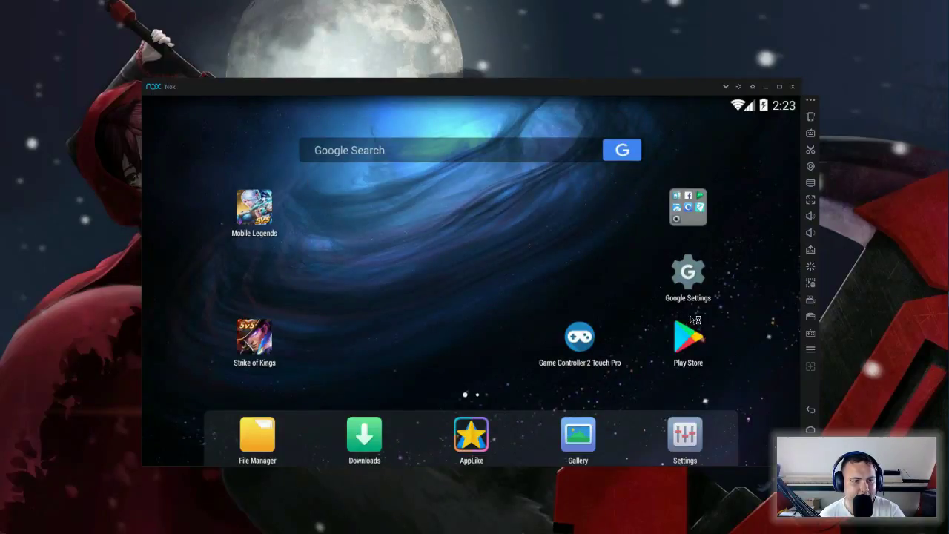
Show where to add a Google account in the Android settings, and return to the home screen.
left_click(684, 440)
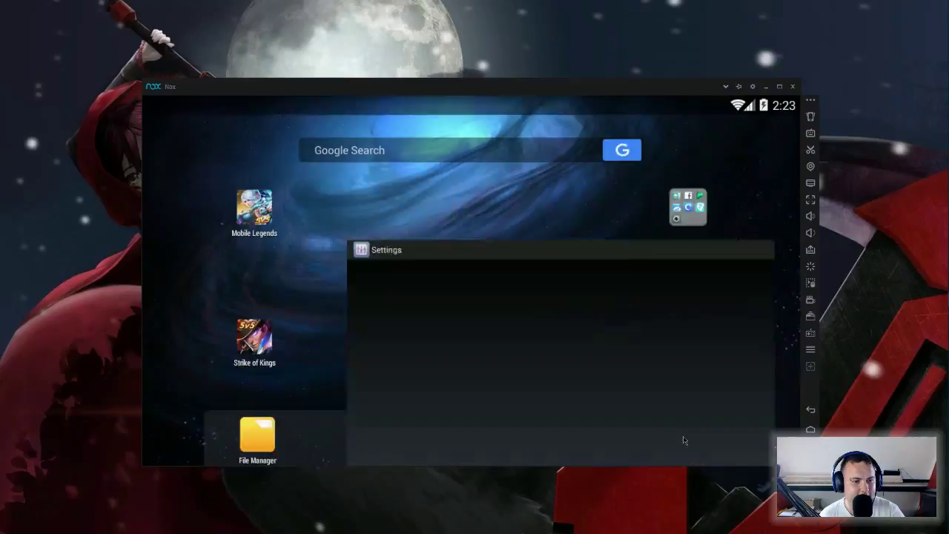
left_click_drag(351, 384, 360, 237)
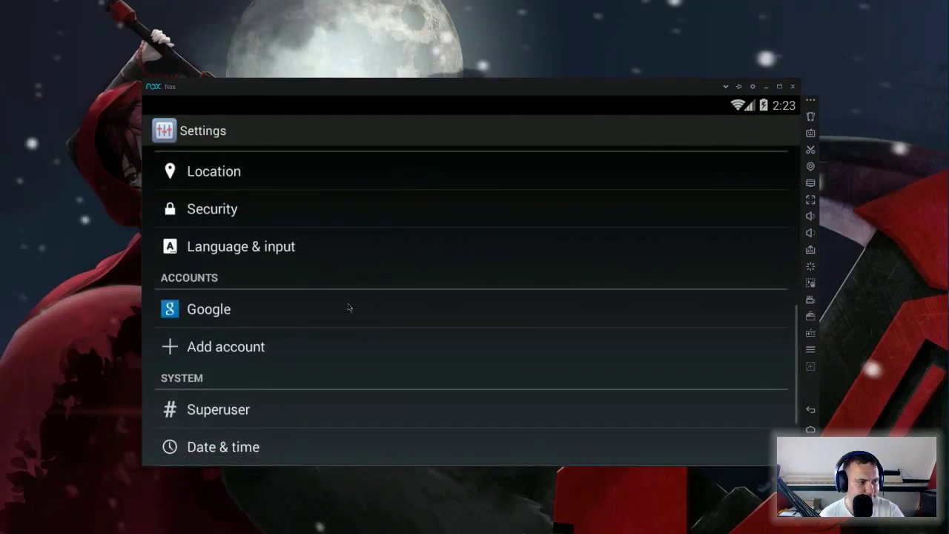
left_click(228, 347)
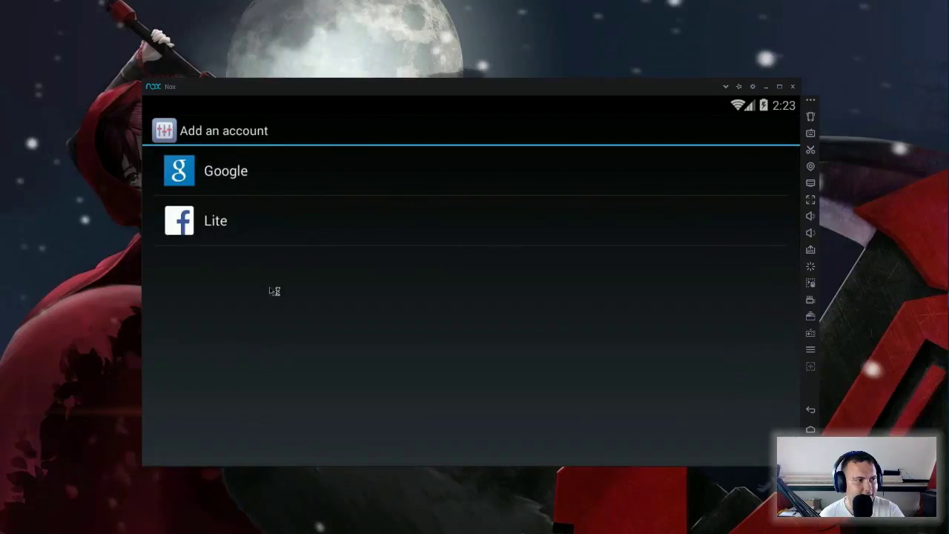
left_click(228, 177)
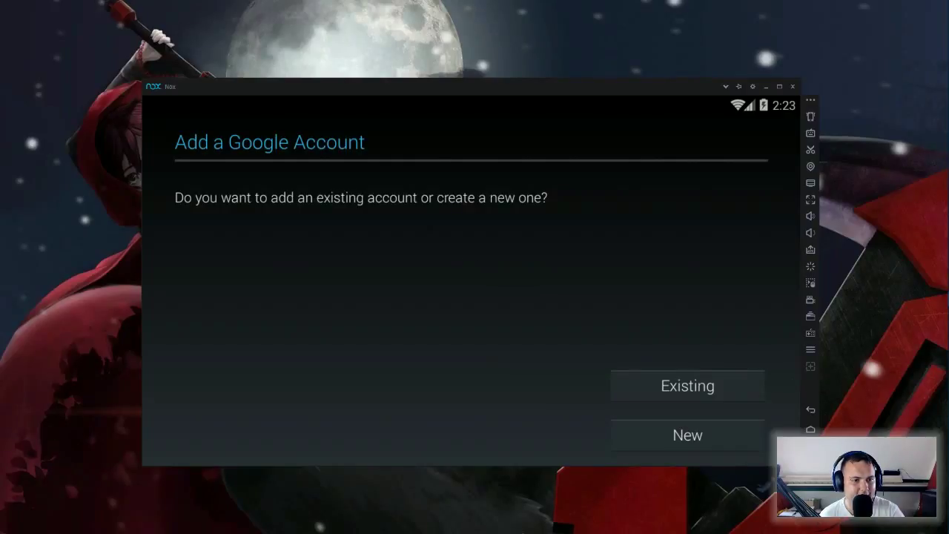
left_click(810, 446)
left_click(725, 212)
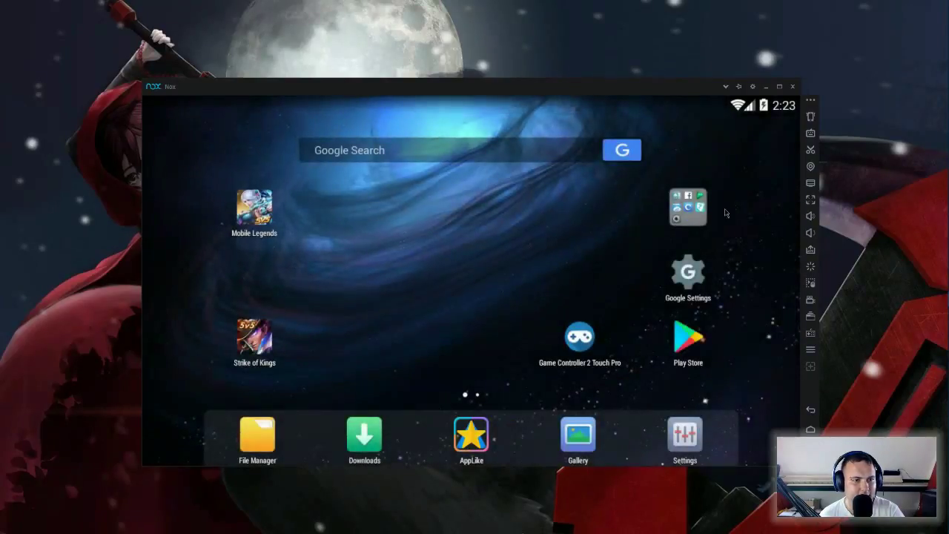
Search the Play Store for "mobile legends", view the Mobile Legends: Bang bang page, and return to the home screen.
left_click(688, 337)
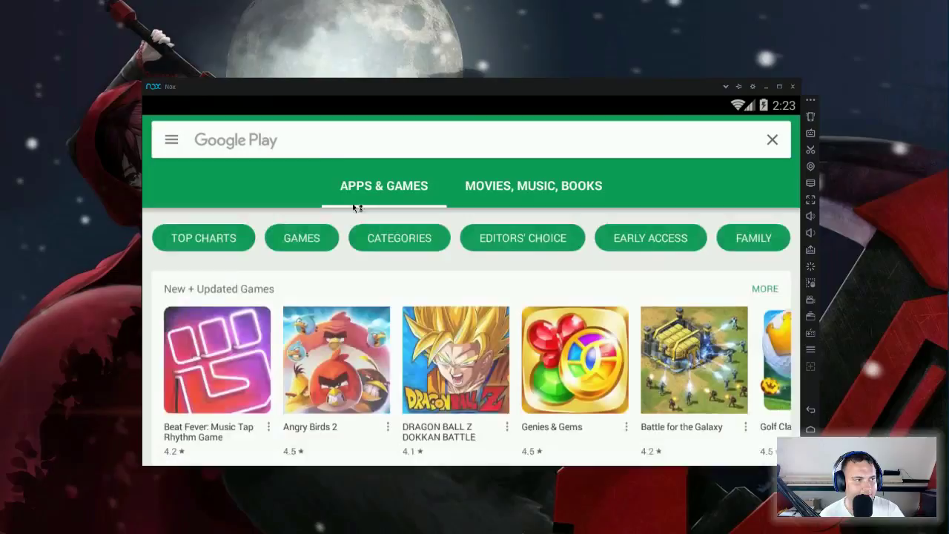
left_click(329, 140)
type("mobile legends")
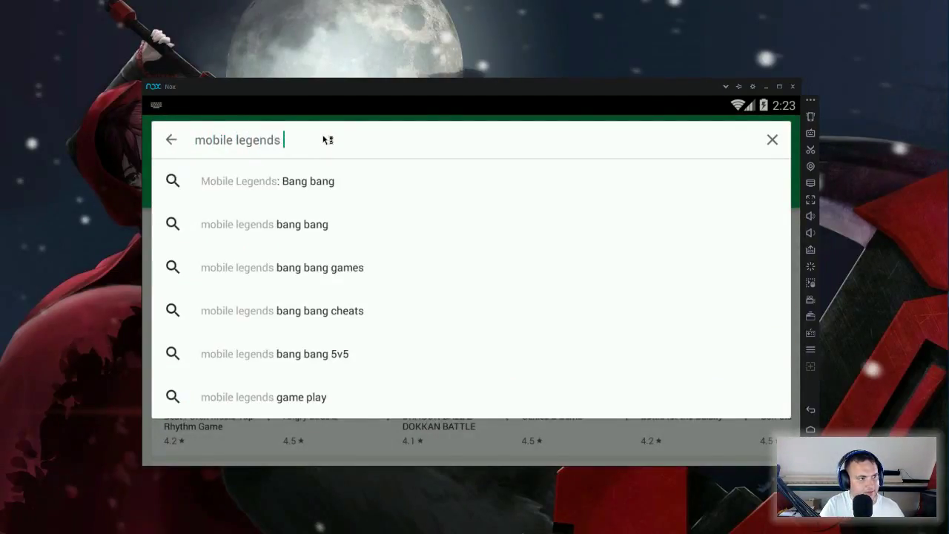
left_click(343, 188)
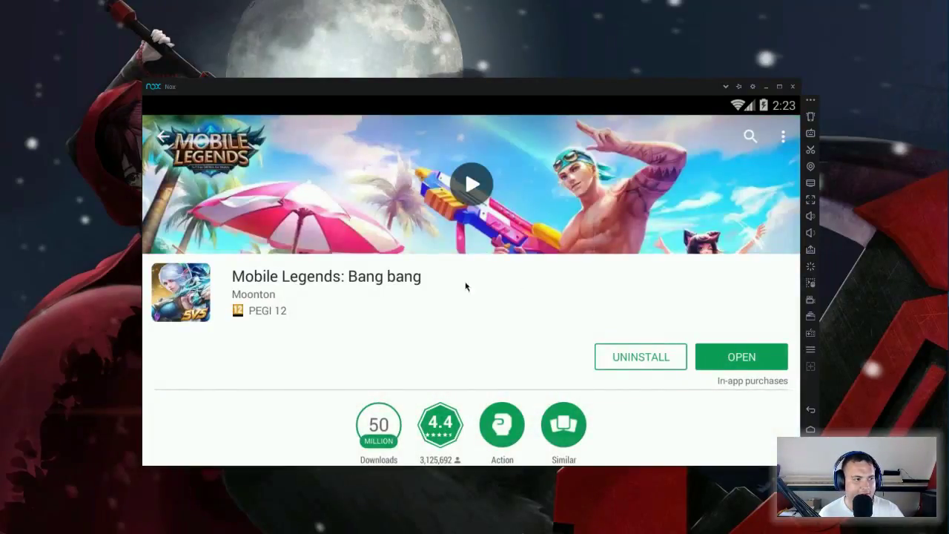
key("Home")
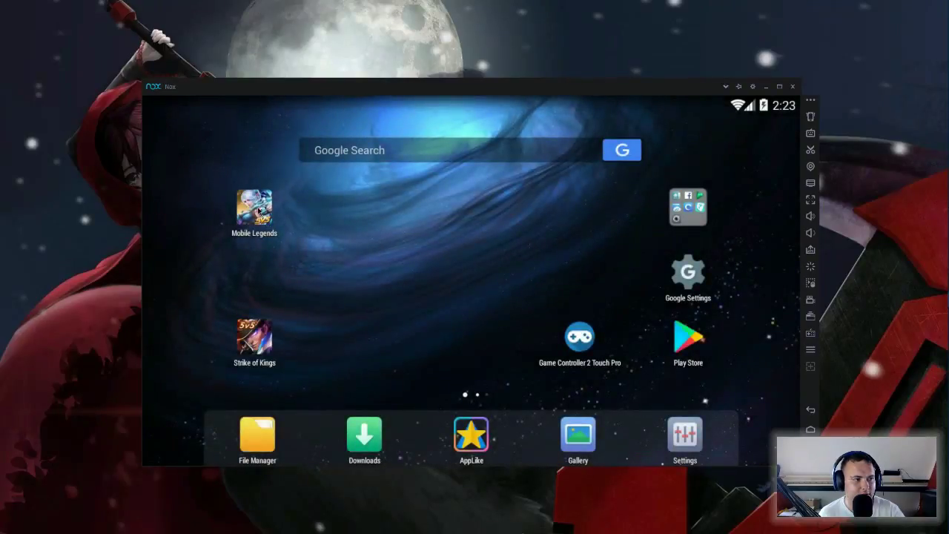
Launch Mobile Legends and move the floating video button off the reward chest, beside the green controller icon.
left_click(259, 212)
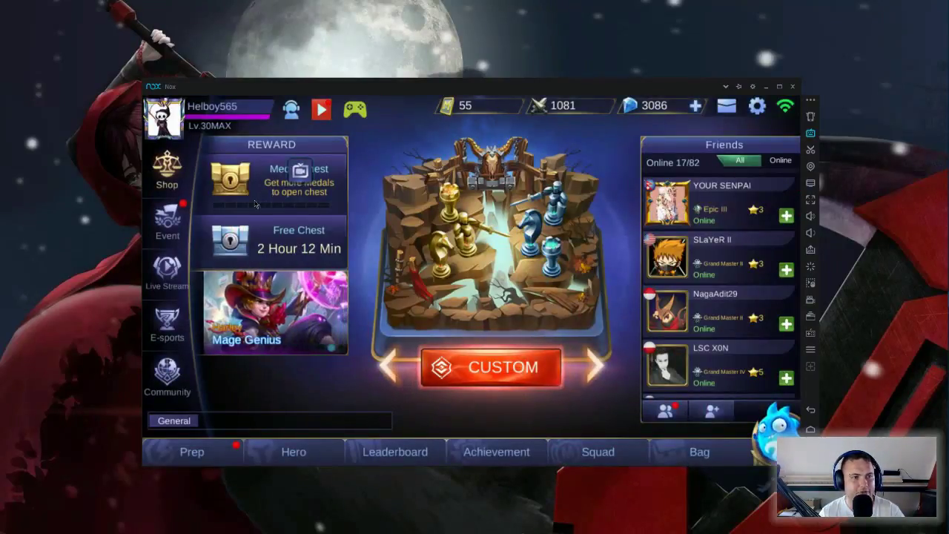
left_click_drag(304, 172, 402, 113)
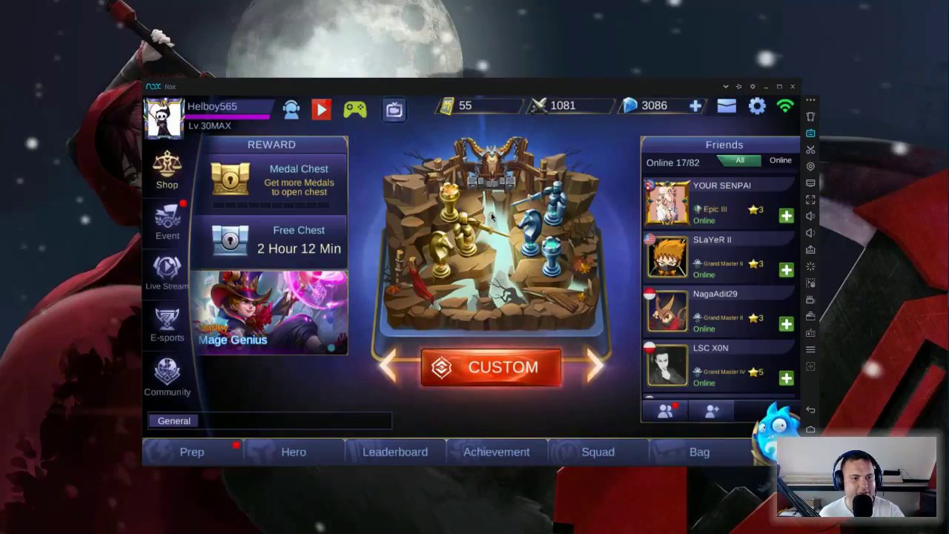